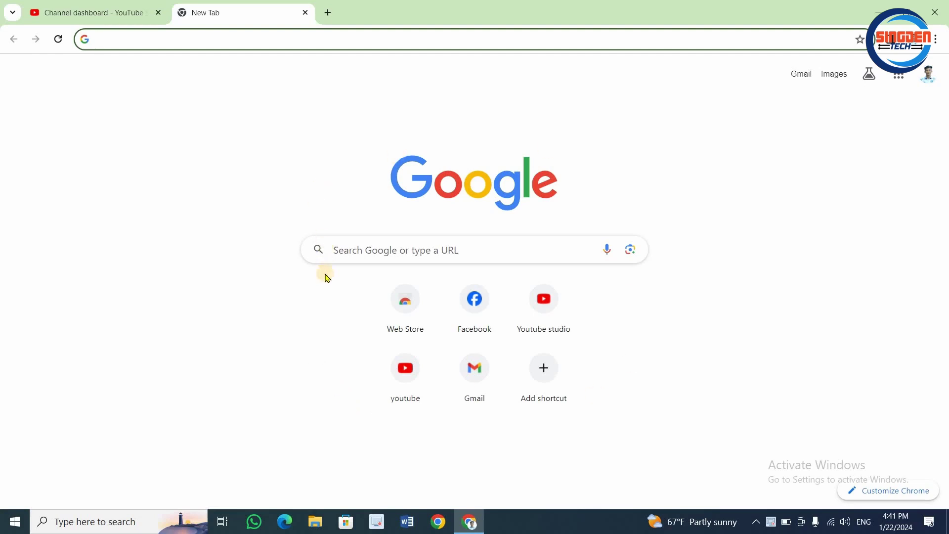
- Switch to YouTube Studio and open the channel's permission settings
left_click(46, 7)
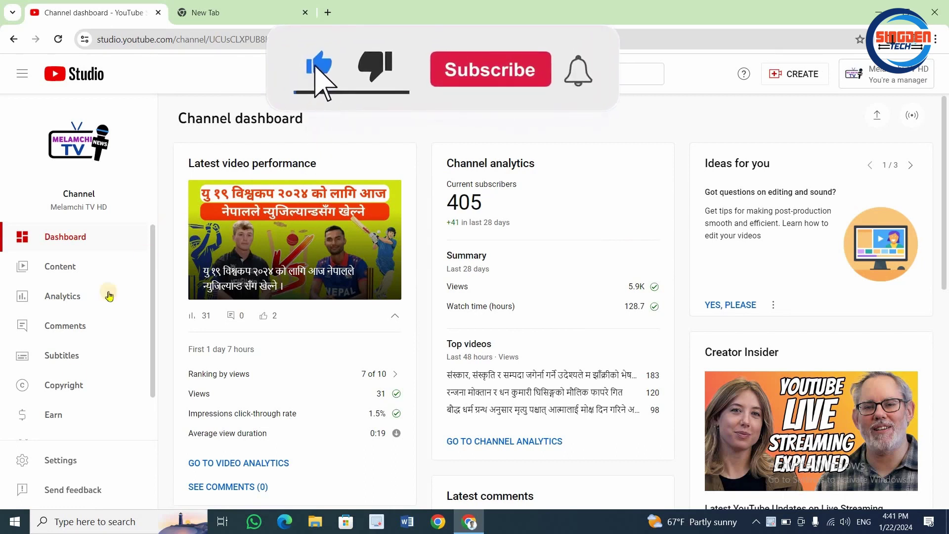
left_click(82, 463)
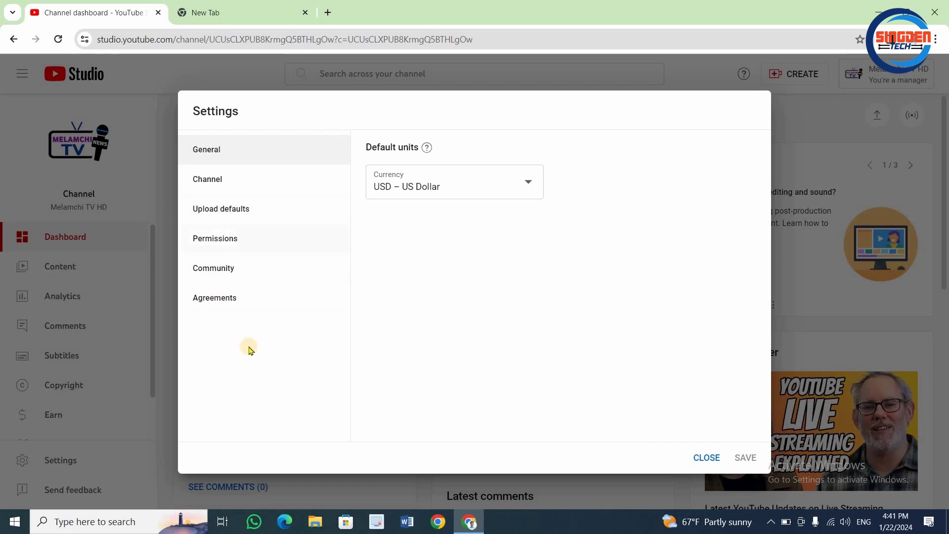
left_click(234, 244)
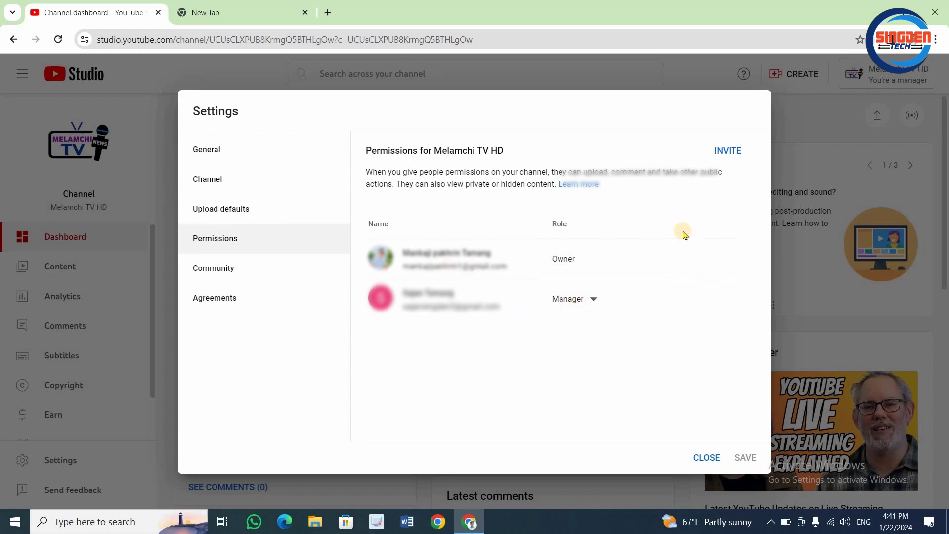
- Invite a person to the channel by entering their e-mail address, give them Editor access, and save the settings
left_click(732, 148)
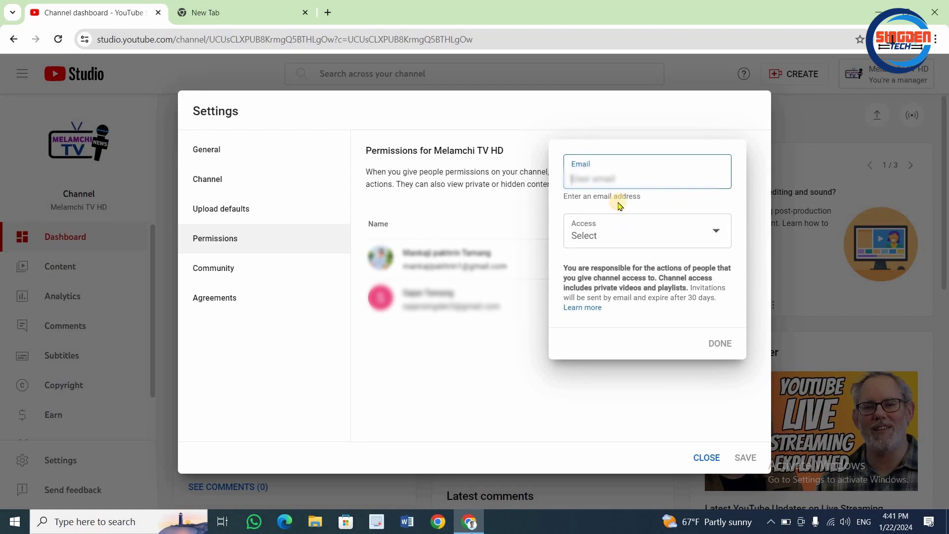
type("a")
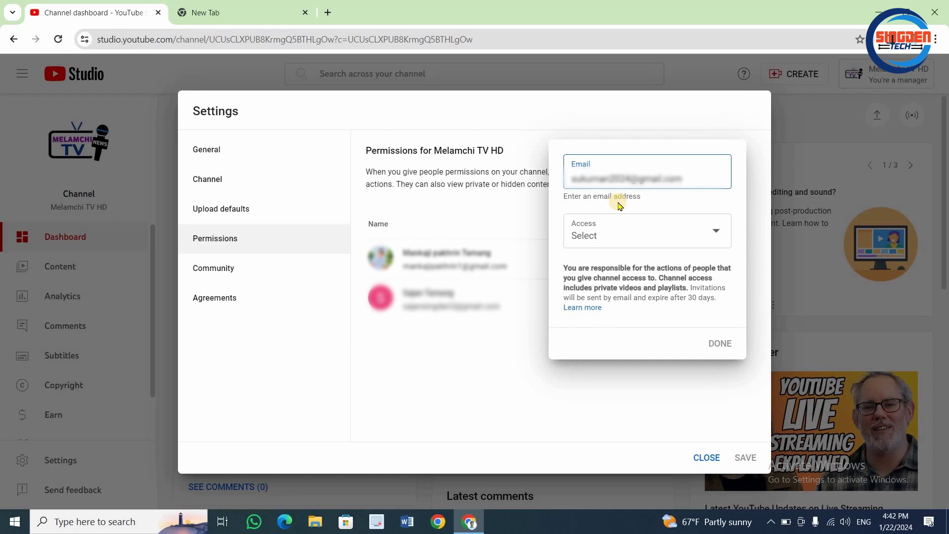
left_click(619, 228)
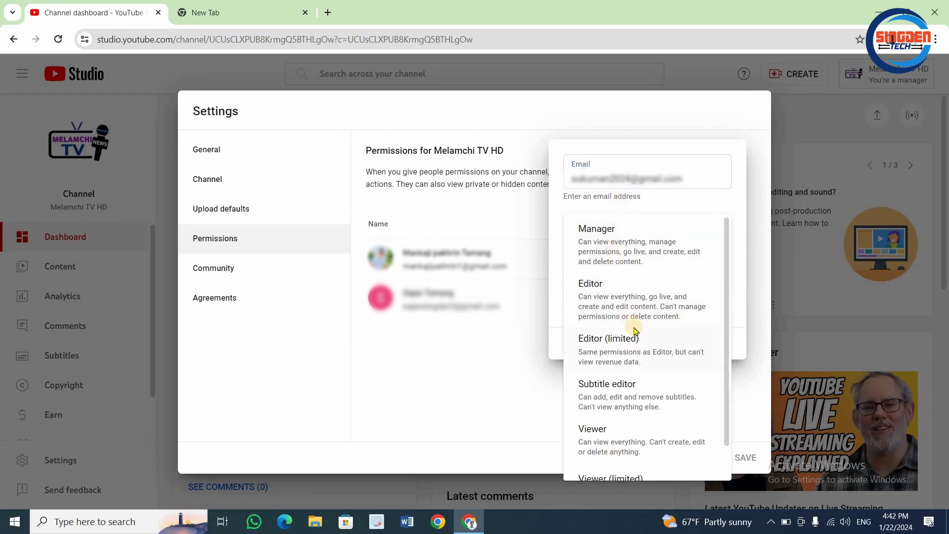
scroll(634, 330, "down", 1)
scroll(626, 269, "up", 1)
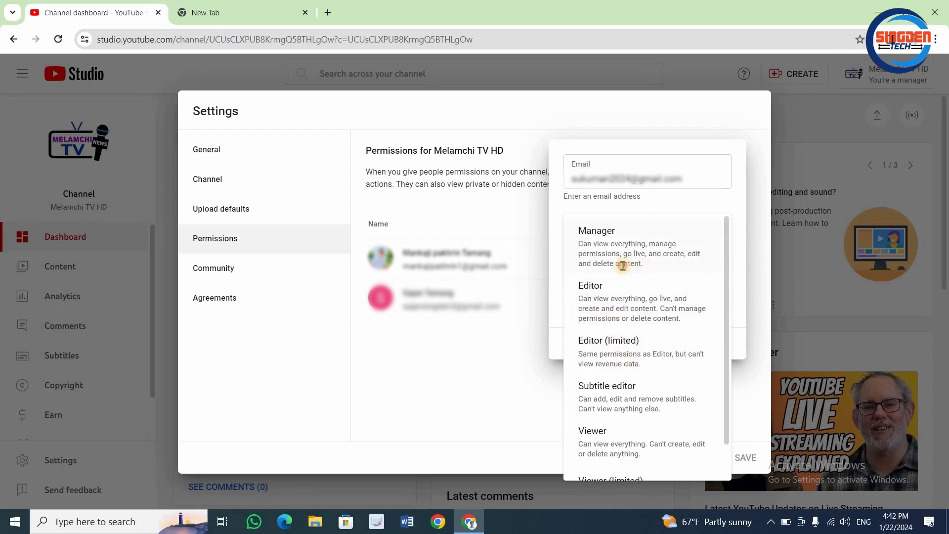
left_click(622, 266)
left_click(634, 233)
scroll(606, 292, "down", 1)
scroll(615, 297, "up", 1)
left_click(621, 317)
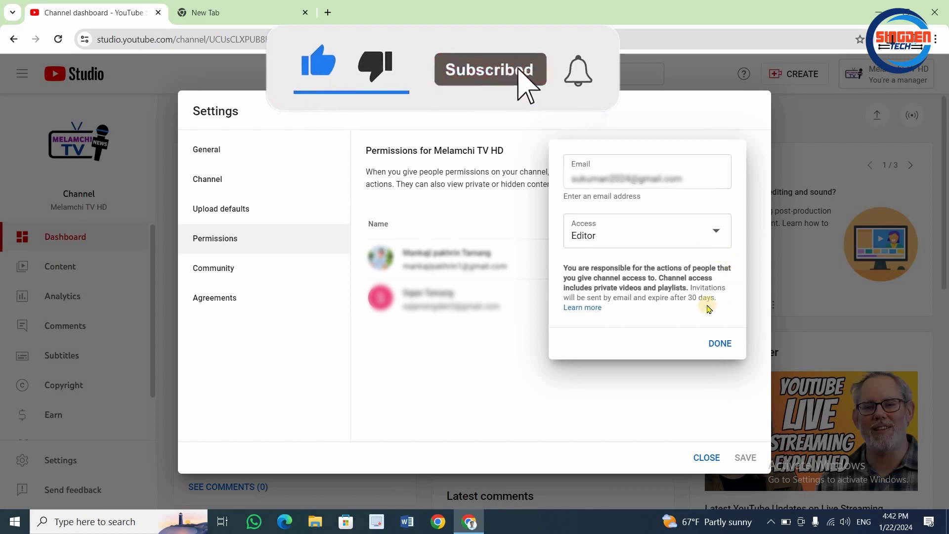
left_click(721, 344)
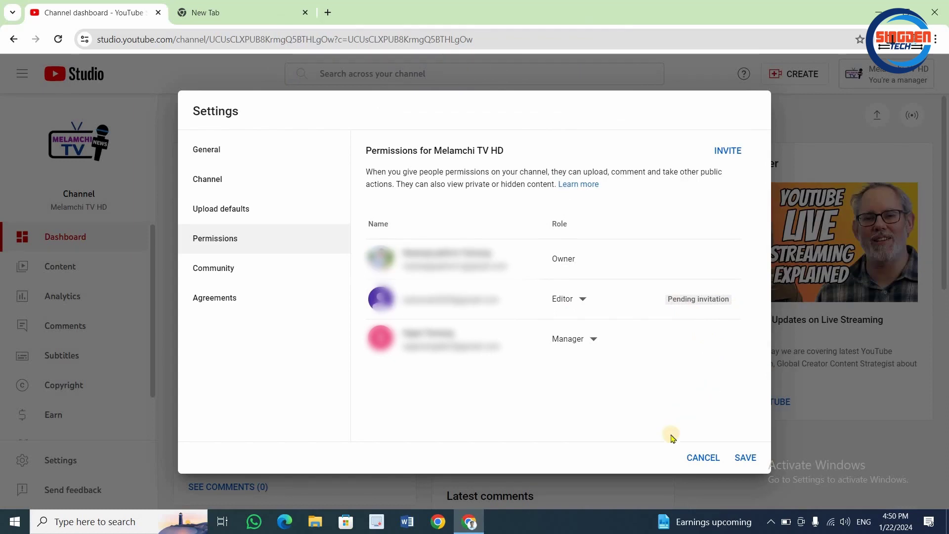
left_click(744, 459)
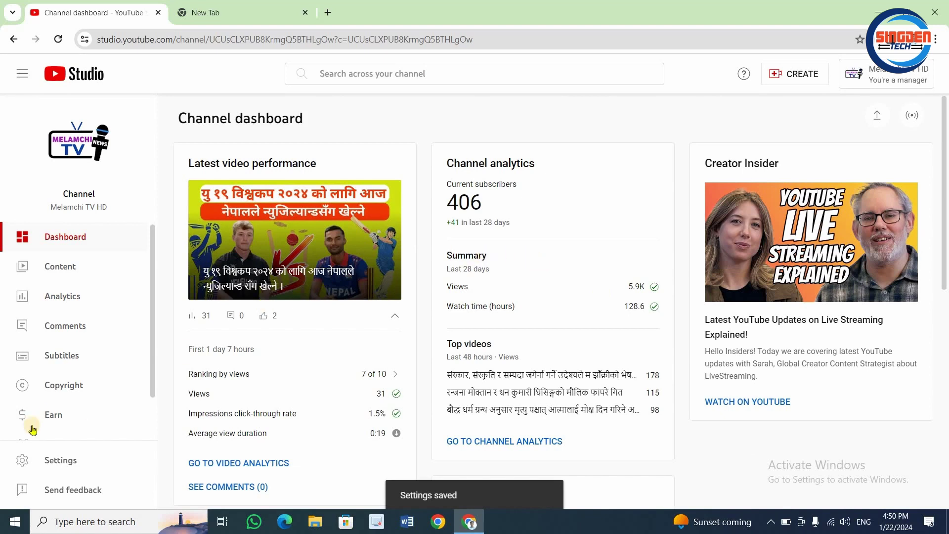
- Reopen the channel's permission settings and examine the status and expiry of the new Editor invitation
left_click(56, 464)
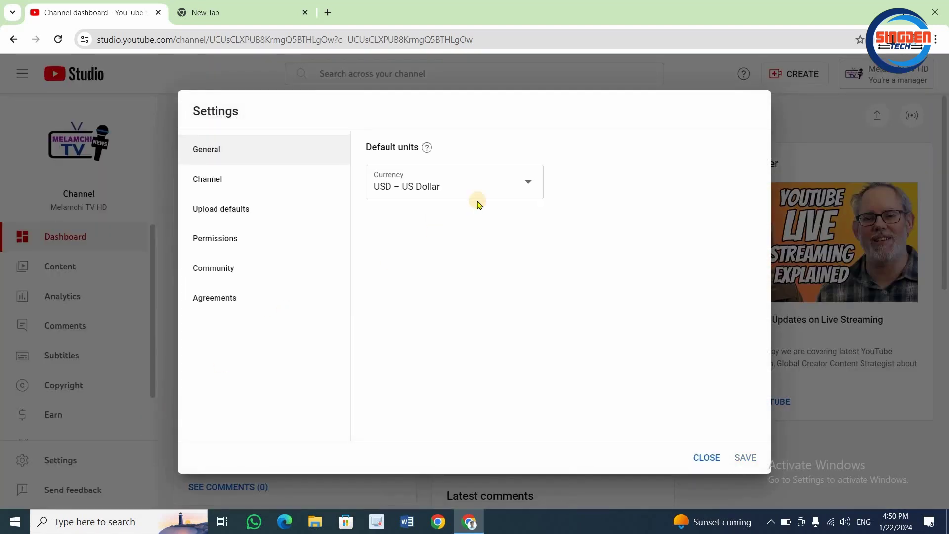
left_click(214, 248)
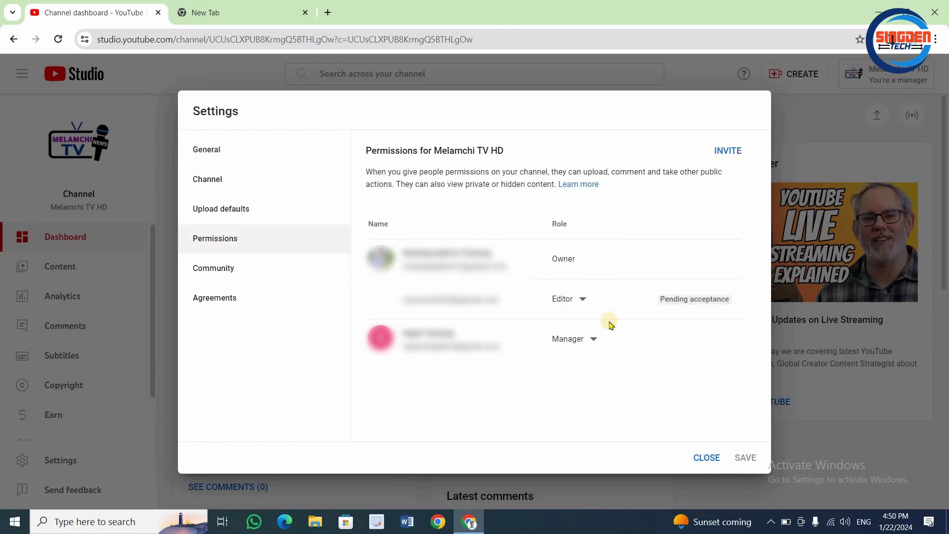
left_click_drag(642, 299, 720, 301)
left_click(712, 296)
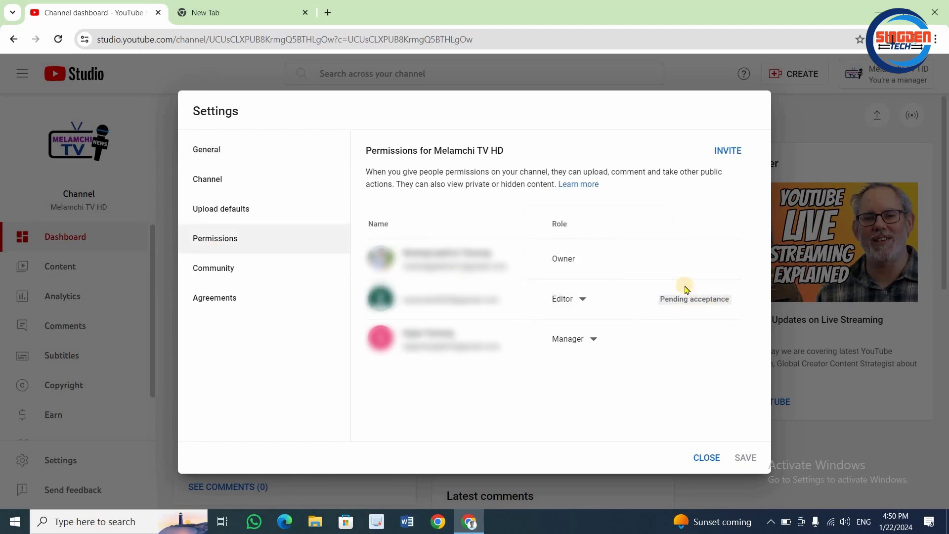
mouse_move(697, 303)
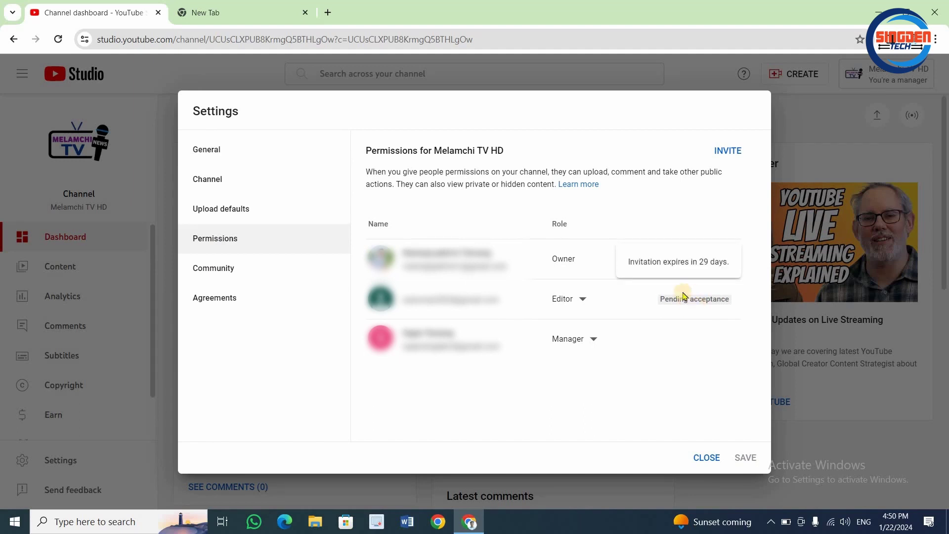
left_click_drag(708, 298, 673, 299)
left_click(671, 298)
left_click_drag(500, 299, 403, 299)
left_click(469, 302)
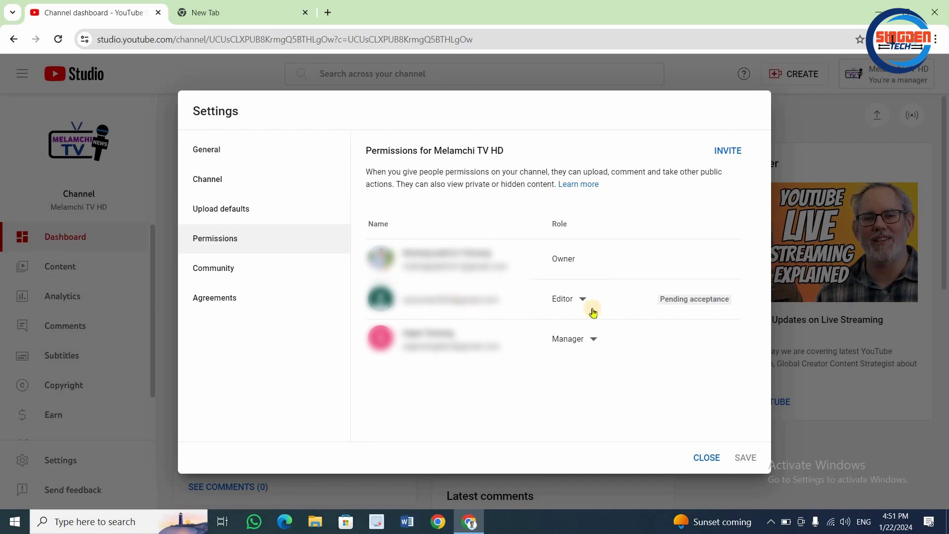
left_click_drag(662, 298, 729, 299)
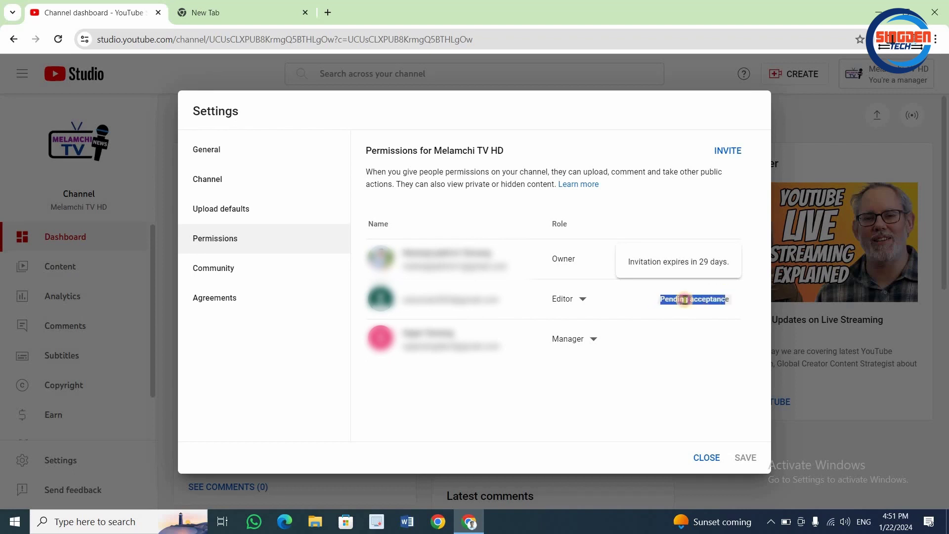
left_click(715, 297)
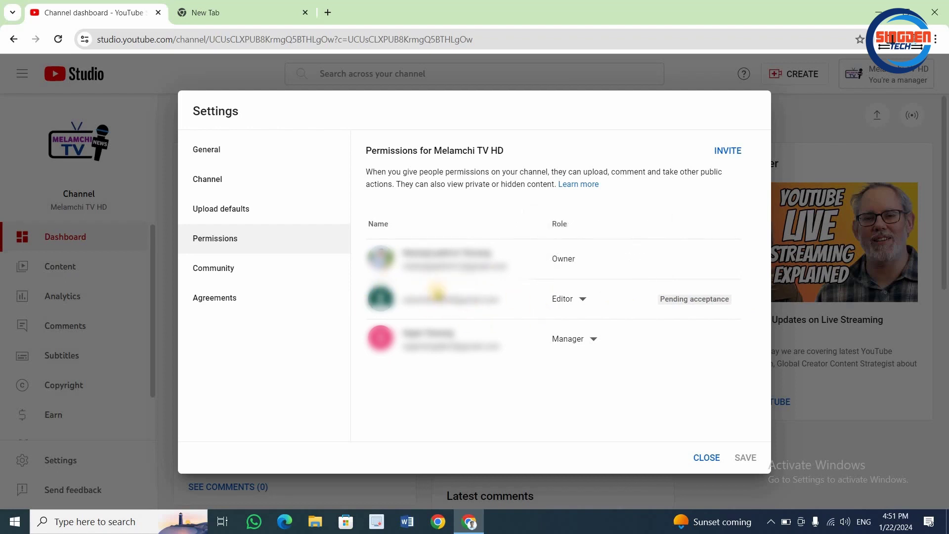
mouse_move(578, 309)
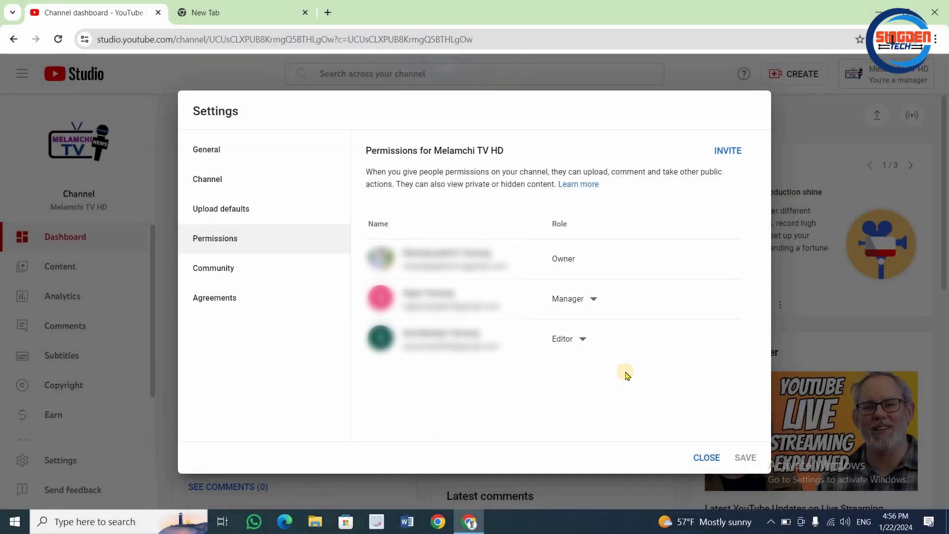
- Review the Editor member's available role options down to Remove access, and close the list without choosing one
left_click_drag(625, 374, 426, 364)
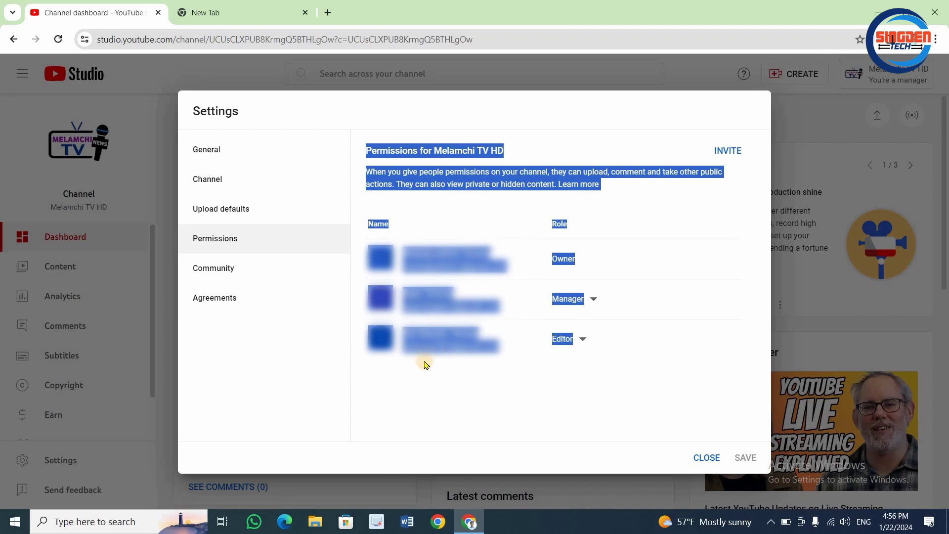
left_click(428, 358)
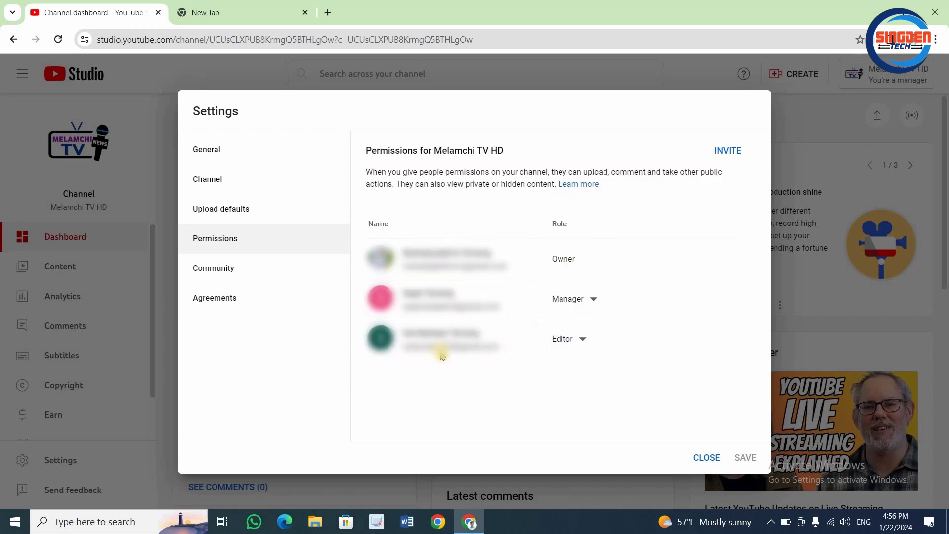
left_click(585, 342)
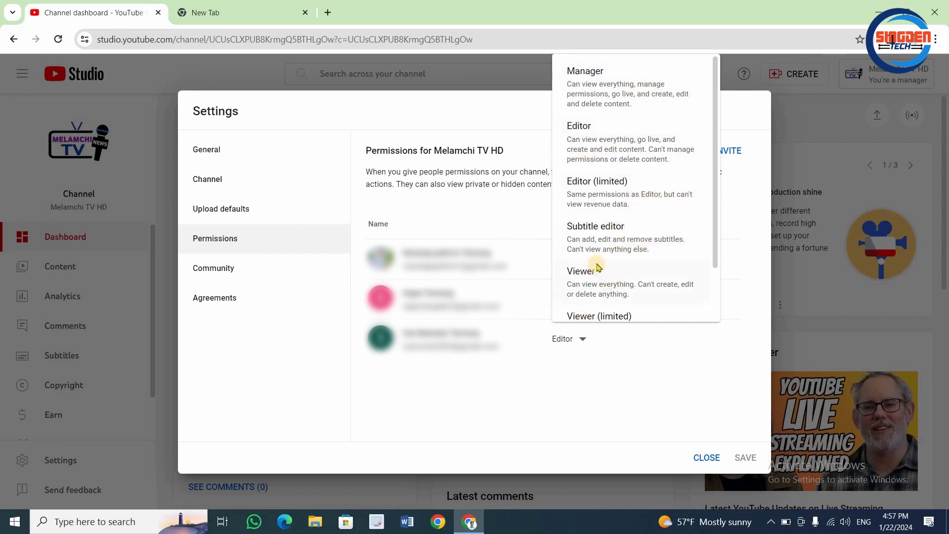
scroll(603, 272, "down", 2)
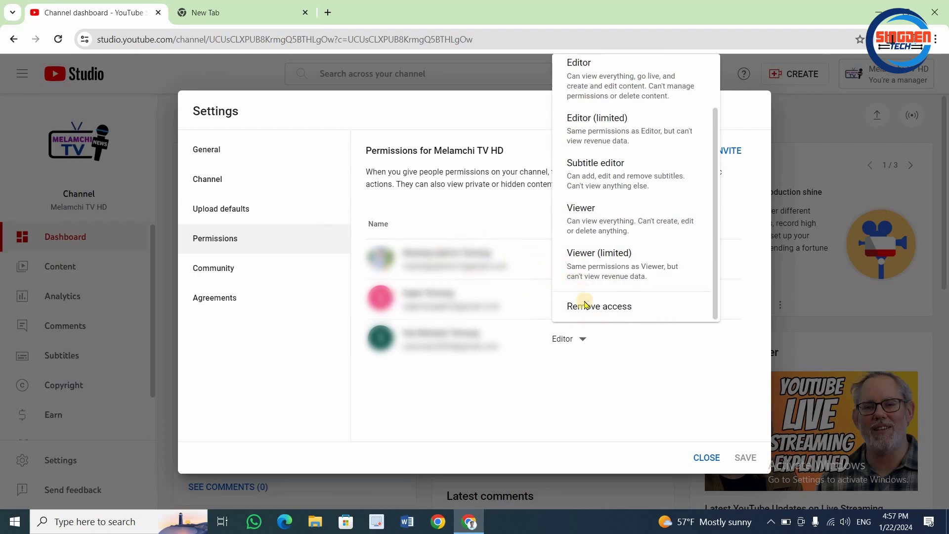
left_click(572, 358)
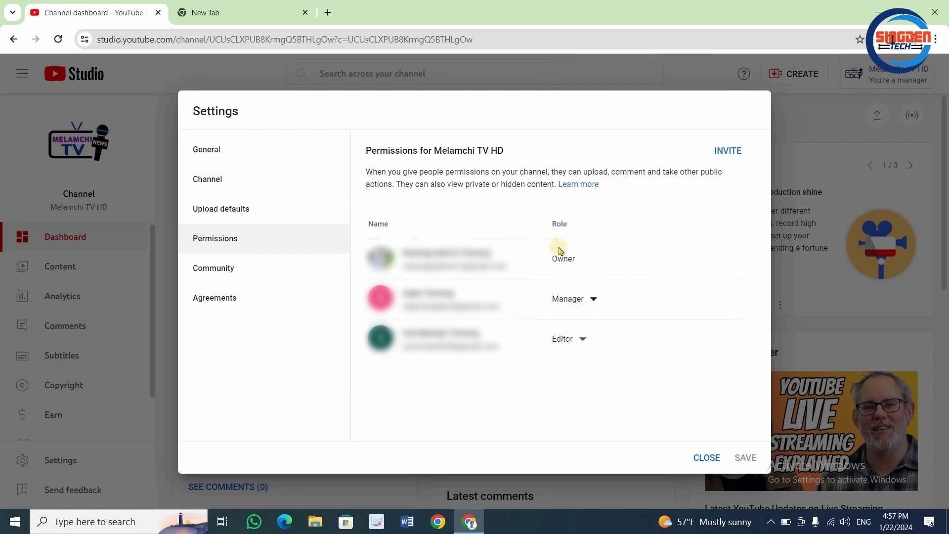